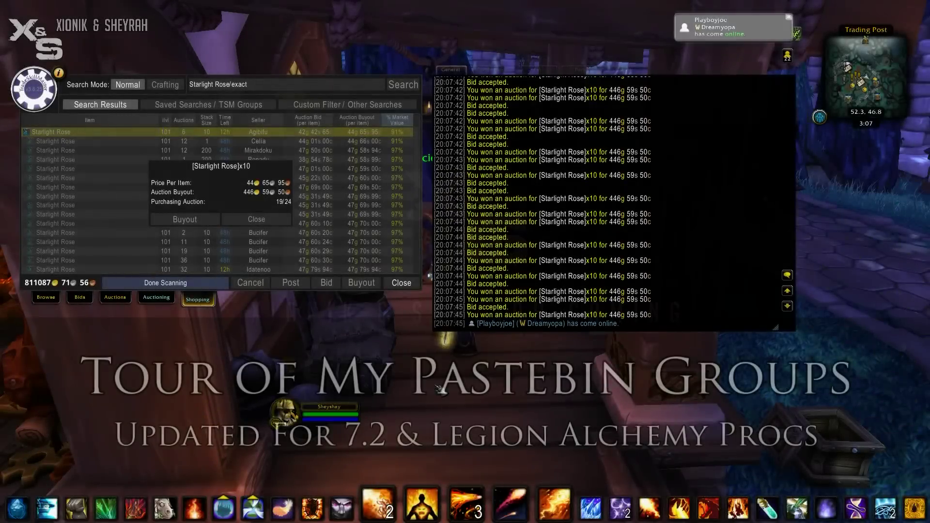
Buy out the cheapest Starlight Rose auctions: stacks of 10 at 44g 65s 95c per item and singles at 44g 66s.
scroll(441, 390, "down", 5)
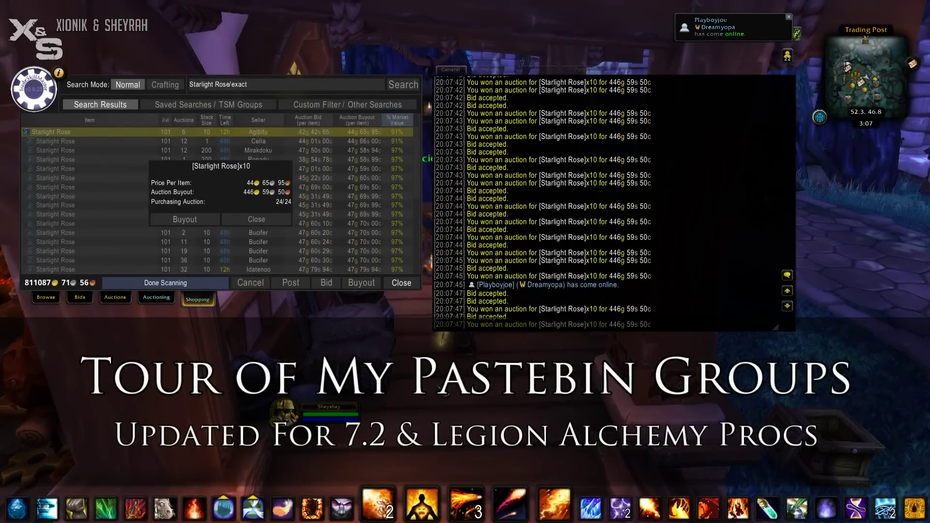
scroll(442, 390, "down", 15)
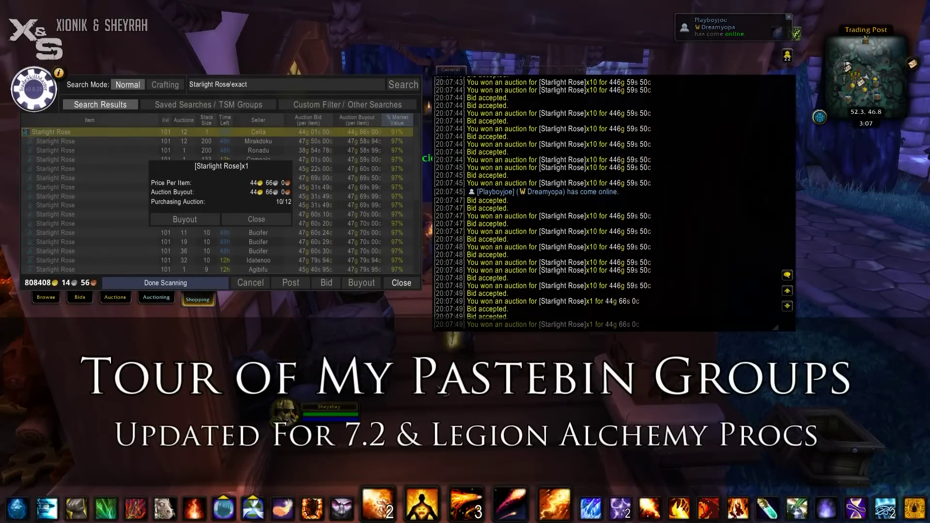
scroll(442, 391, "down", 10)
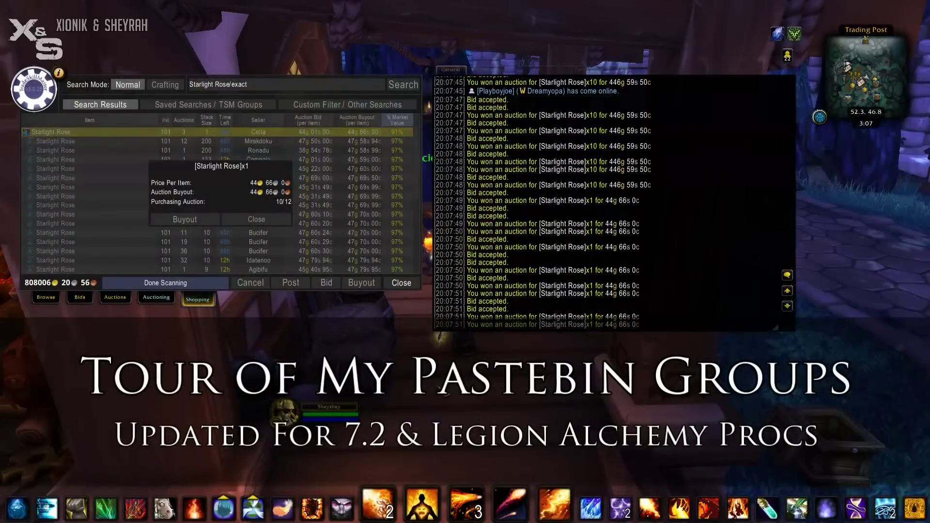
Buy out the Starlight Rose stacks of 200 at 47g 58s 94c per item and the stack of 133 at 47g 59s.
scroll(442, 390, "down", 5)
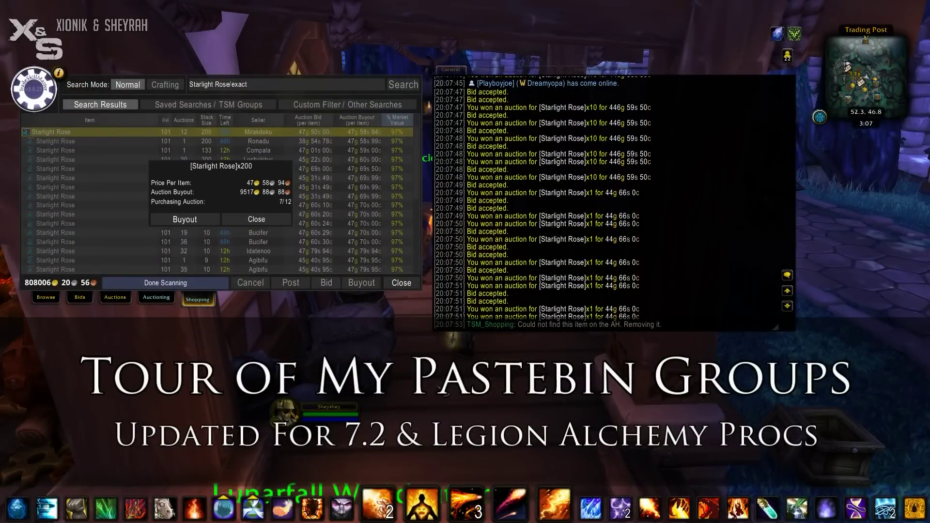
scroll(442, 391, "down", 4)
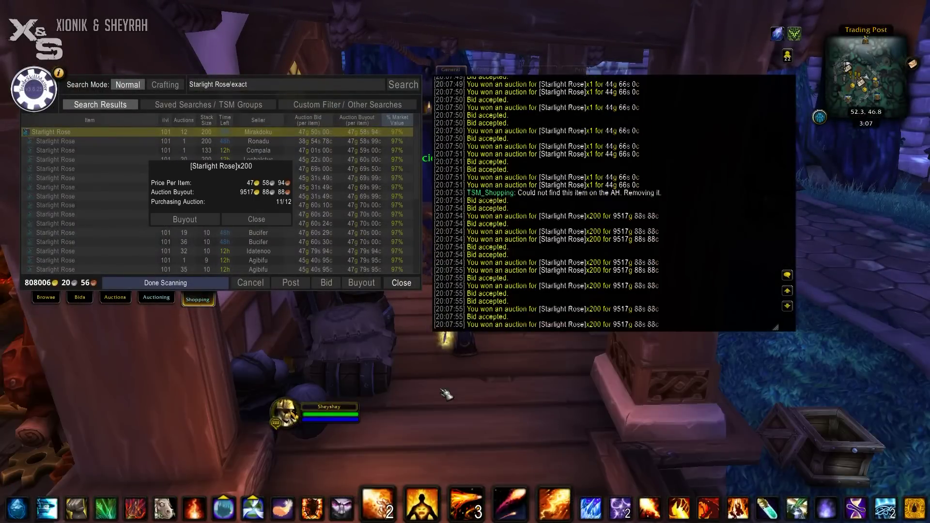
scroll(446, 395, "down", 10)
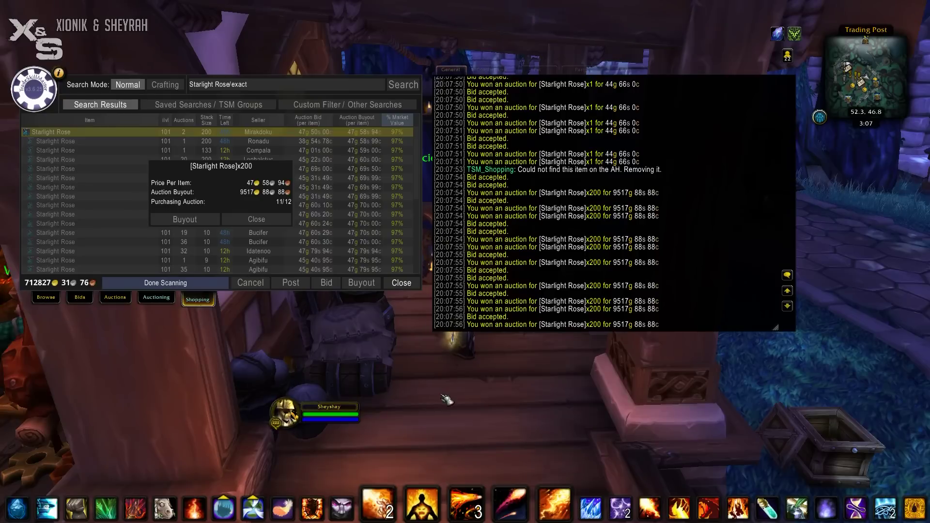
scroll(447, 399, "down", 3)
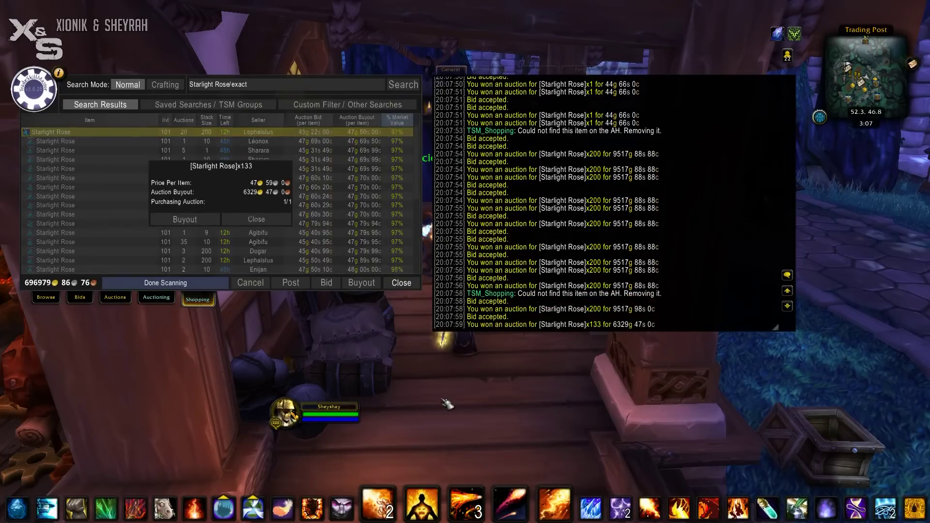
Buy out the Starlight Rose stacks of 200 priced at 9520g each.
scroll(446, 404, "down", 7)
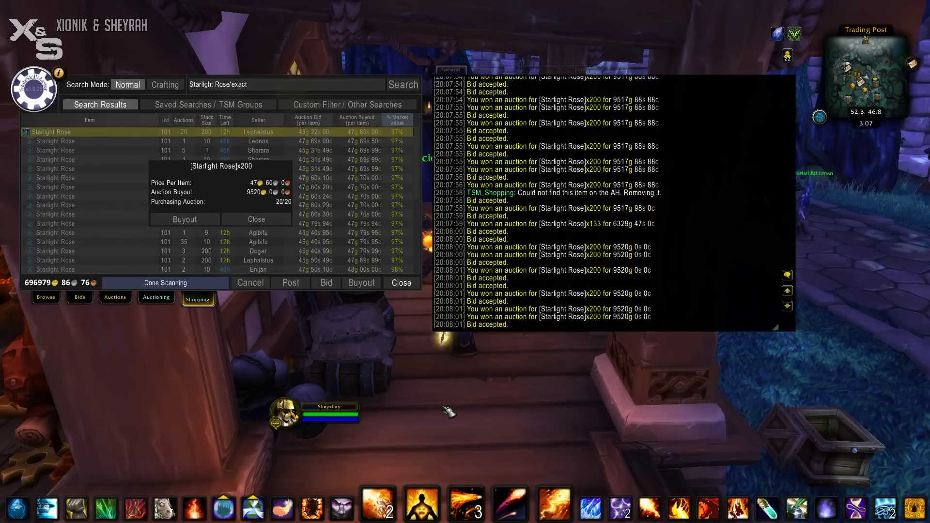
scroll(446, 410, "down", 4)
scroll(448, 413, "down", 2)
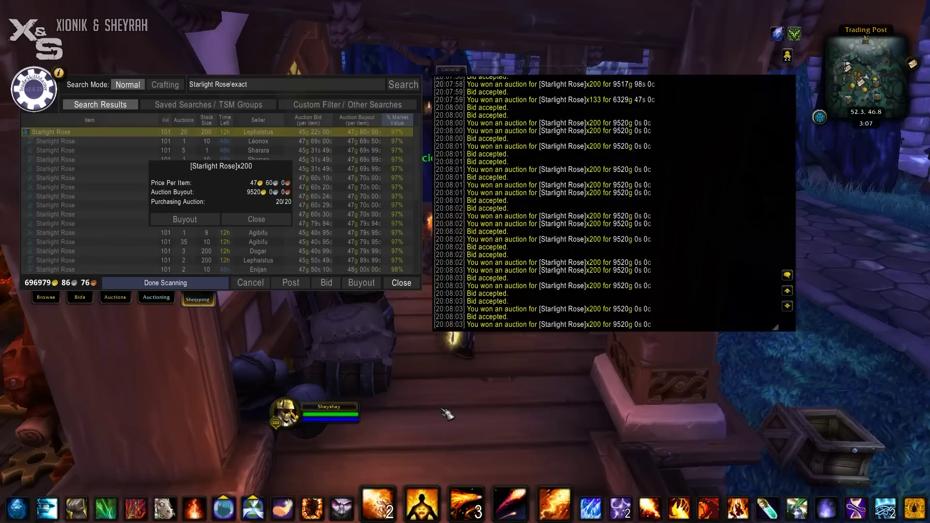
scroll(447, 412, "down", 2)
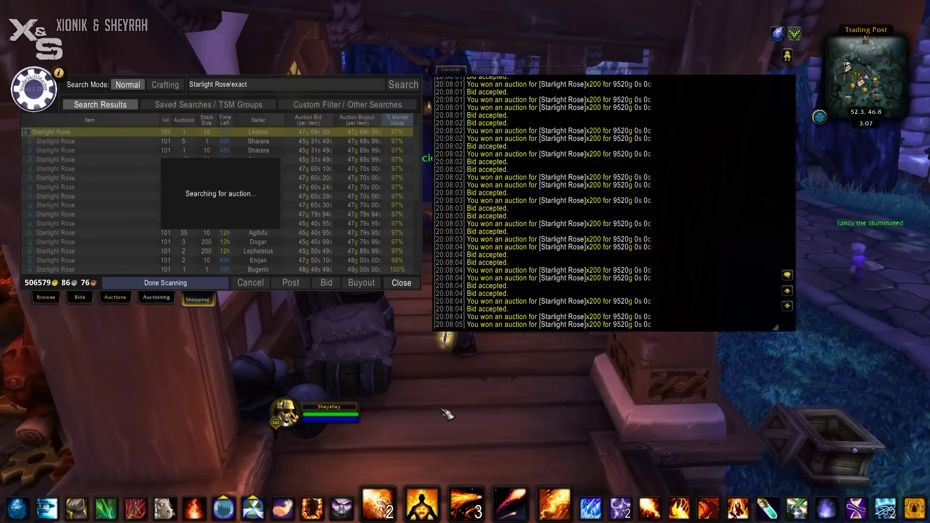
Buy out the Starlight Rose auctions priced at about 47g 69s per item, in singles and stacks of 10 and 20.
scroll(446, 413, "down", 2)
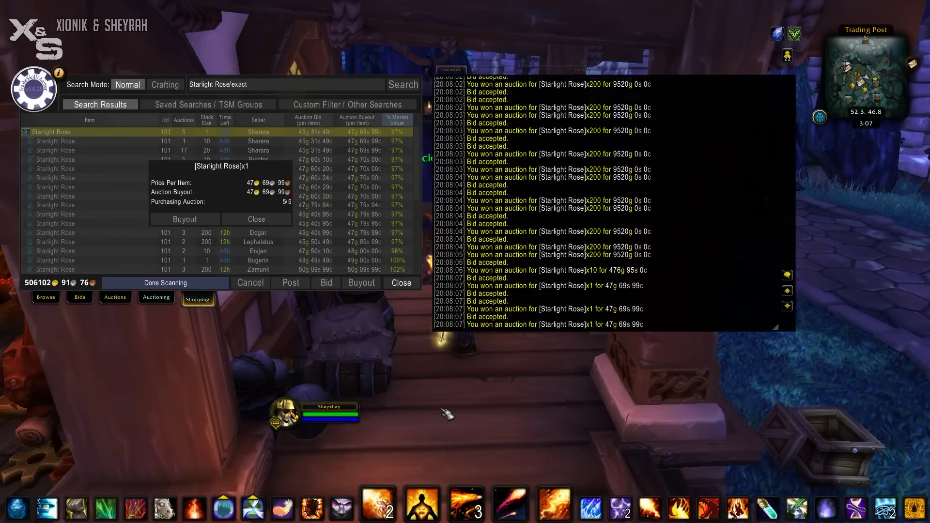
scroll(448, 412, "down", 3)
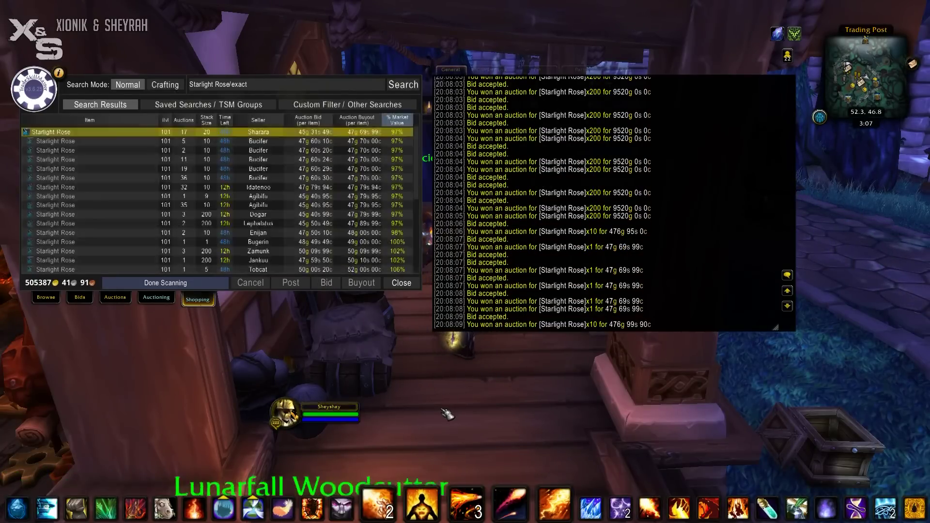
scroll(448, 412, "down", 4)
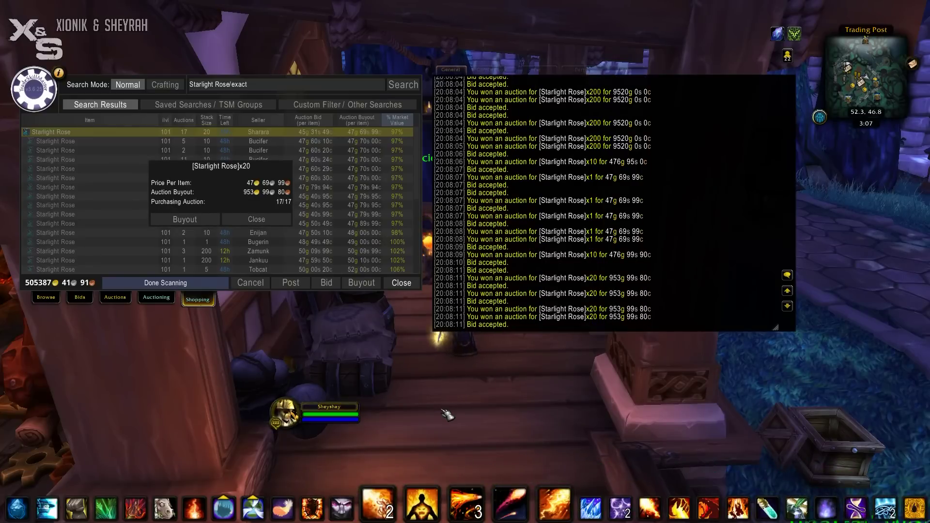
scroll(448, 416, "down", 5)
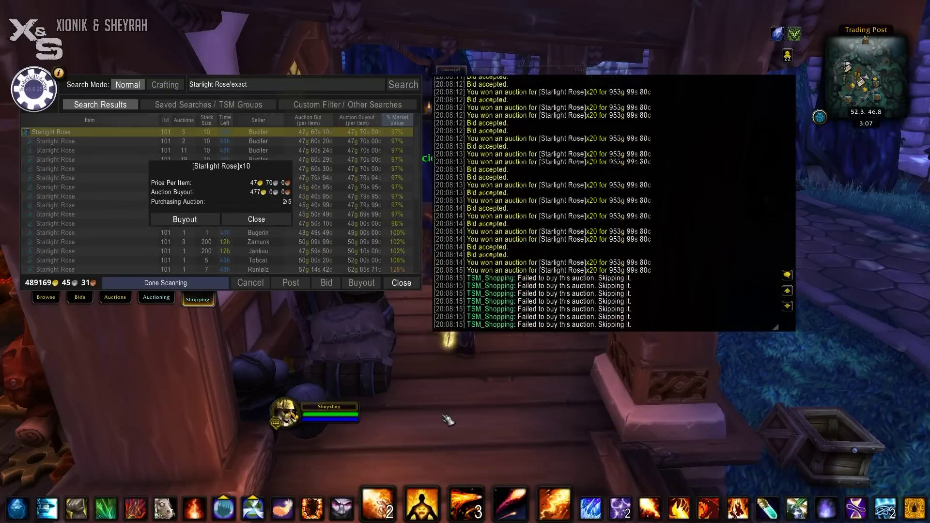
Buy out the Starlight Rose stacks of 10 priced at 477g each.
scroll(448, 419, "down", 3)
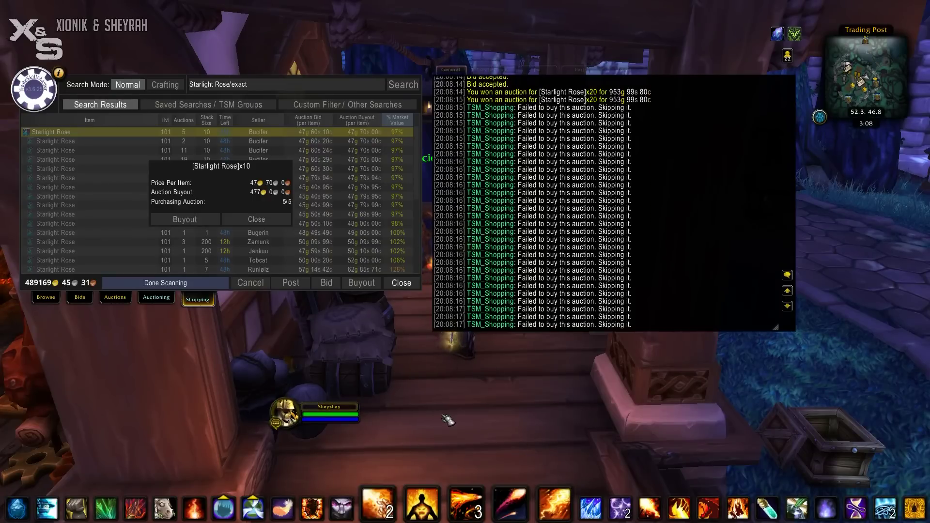
scroll(447, 420, "down", 5)
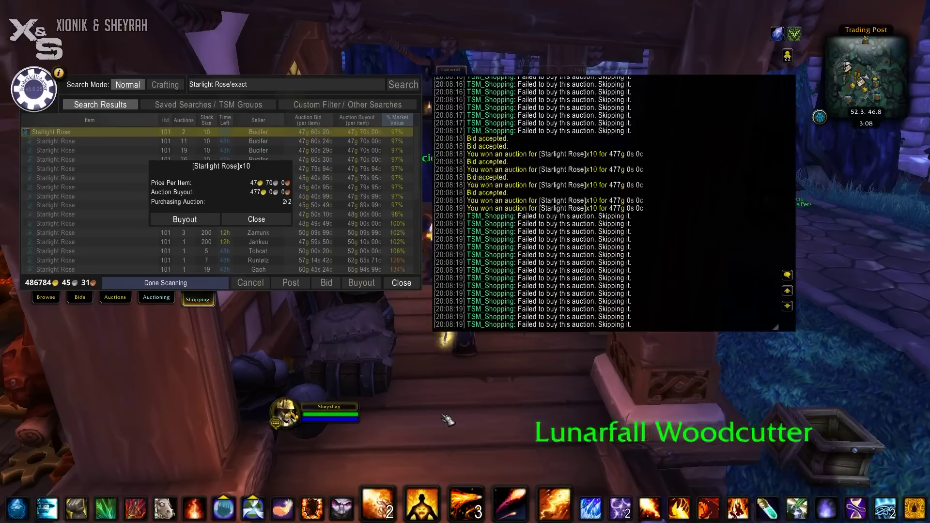
scroll(447, 420, "down", 8)
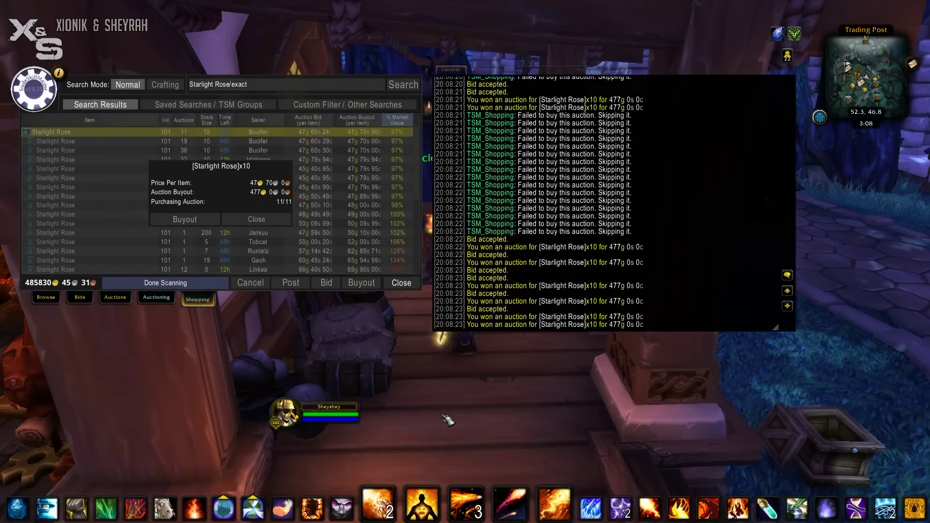
scroll(448, 420, "down", 5)
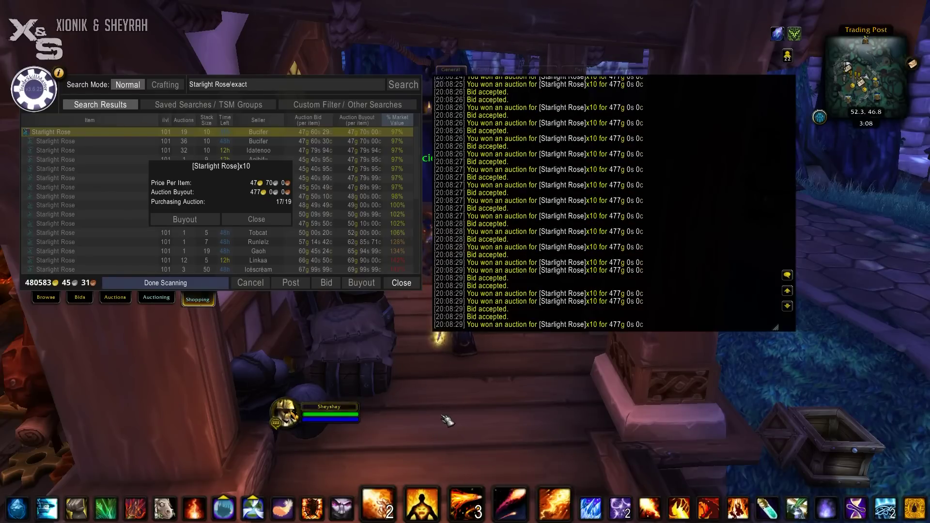
scroll(448, 420, "down", 10)
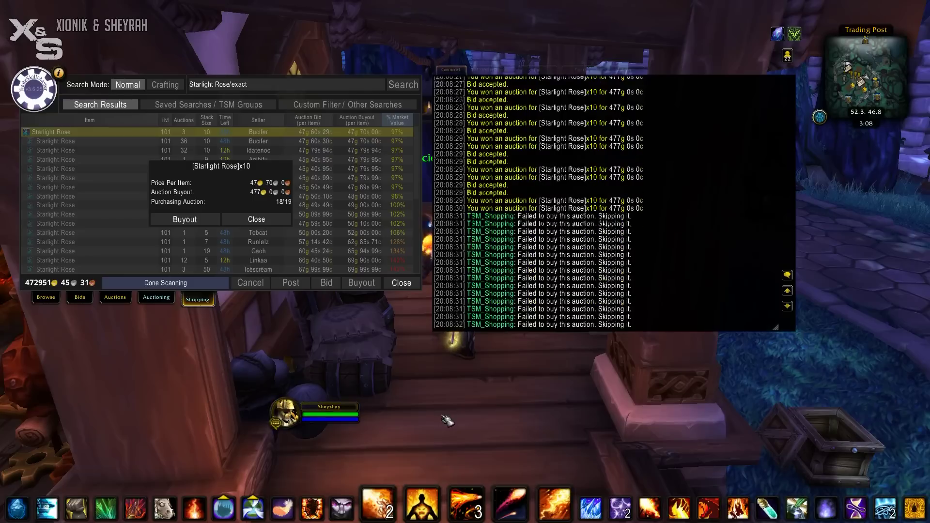
scroll(447, 420, "down", 5)
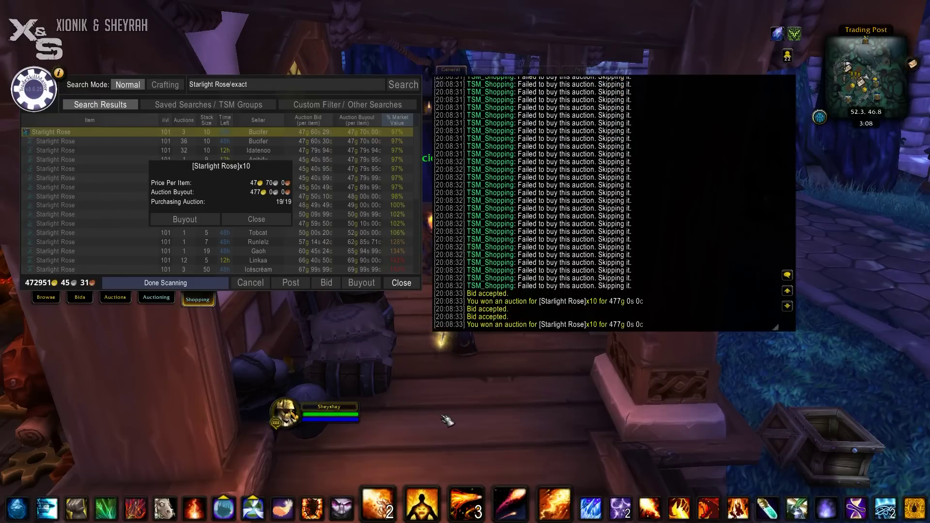
scroll(448, 420, "down", 15)
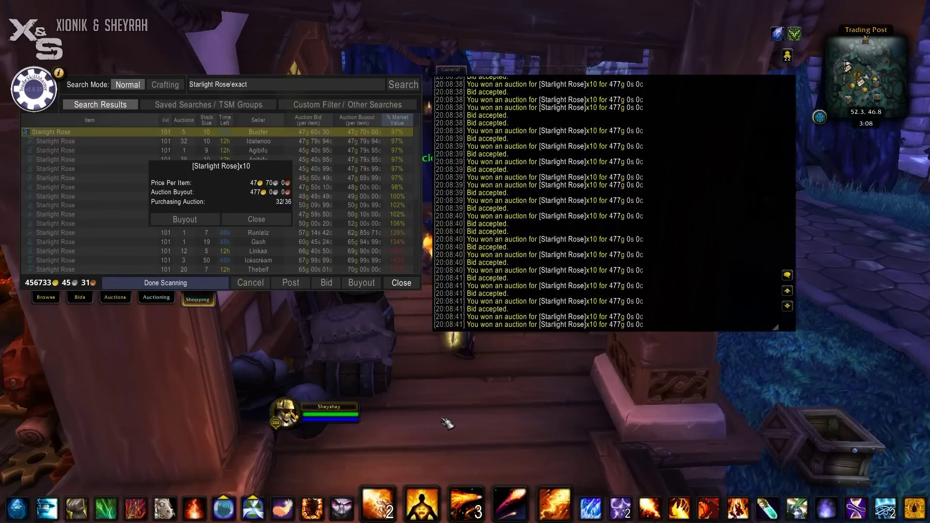
scroll(447, 423, "down", 4)
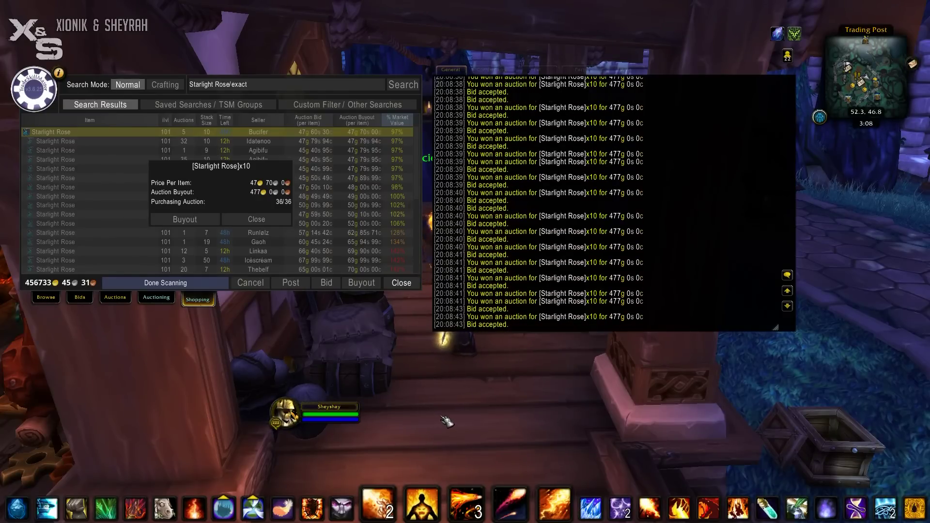
scroll(448, 423, "down", 5)
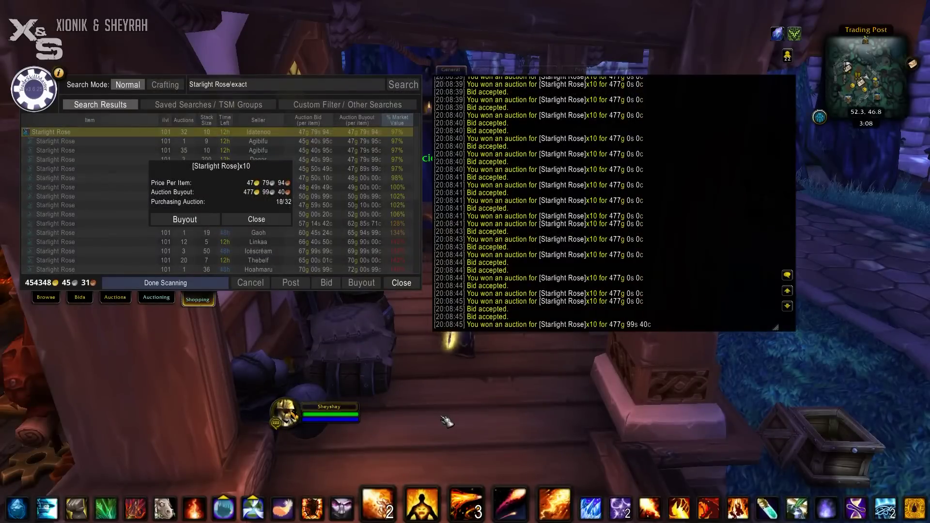
Buy out the Starlight Rose stacks of 10 priced at 477g 99s 40c each.
scroll(448, 423, "down", 3)
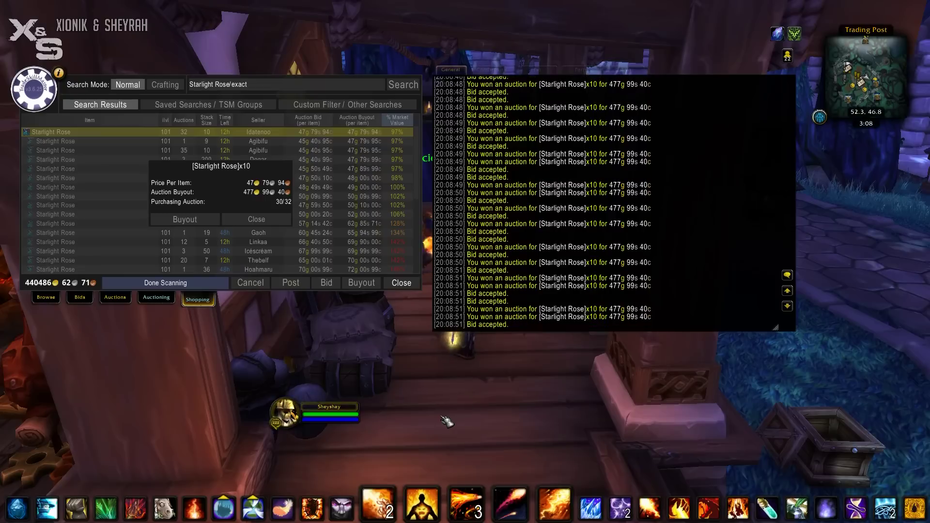
scroll(447, 423, "down", 3)
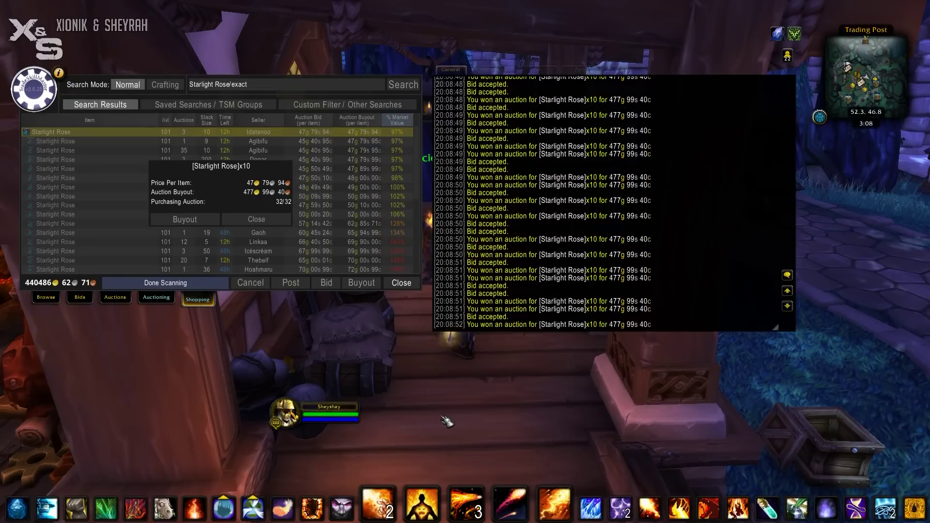
scroll(448, 423, "down", 2)
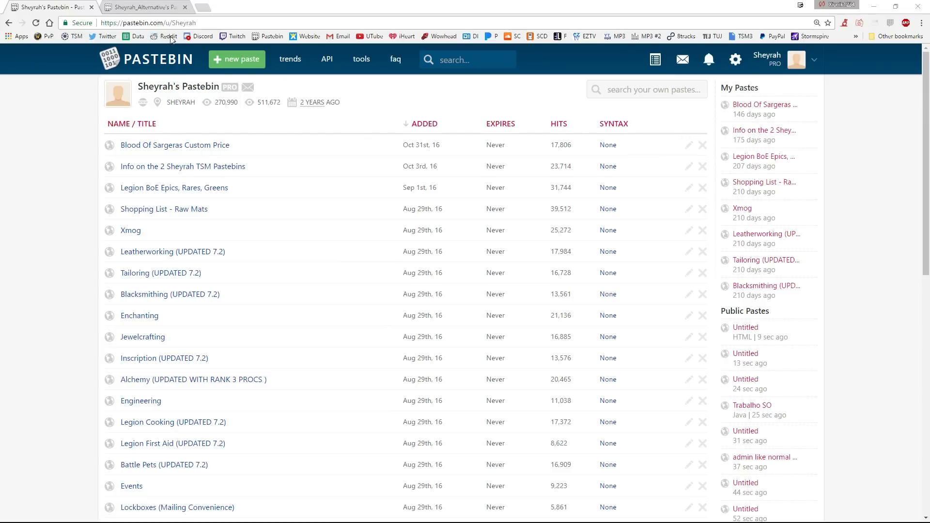
Open the alternative Pastebin profile in the browser and look through its list of pastes, from Legion BoE Epics down to Battle Pets.
left_click(142, 6)
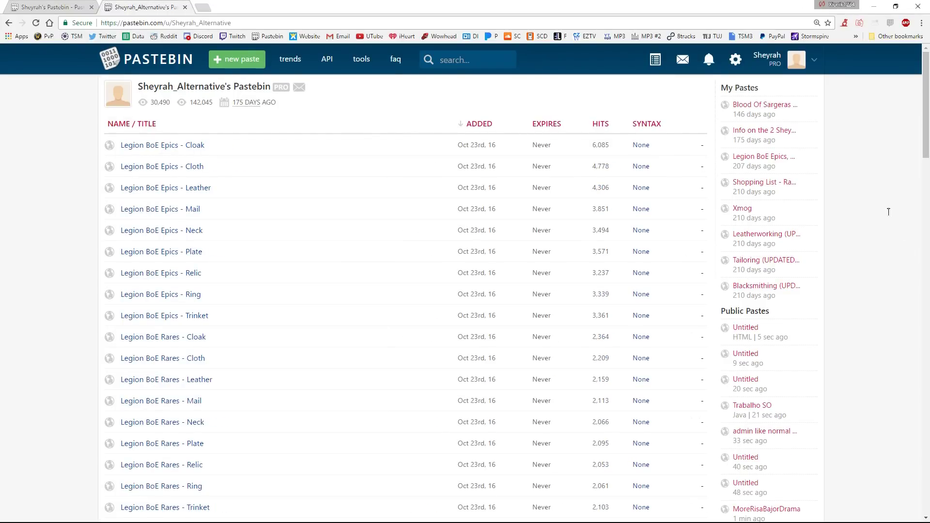
scroll(889, 216, "down", 3)
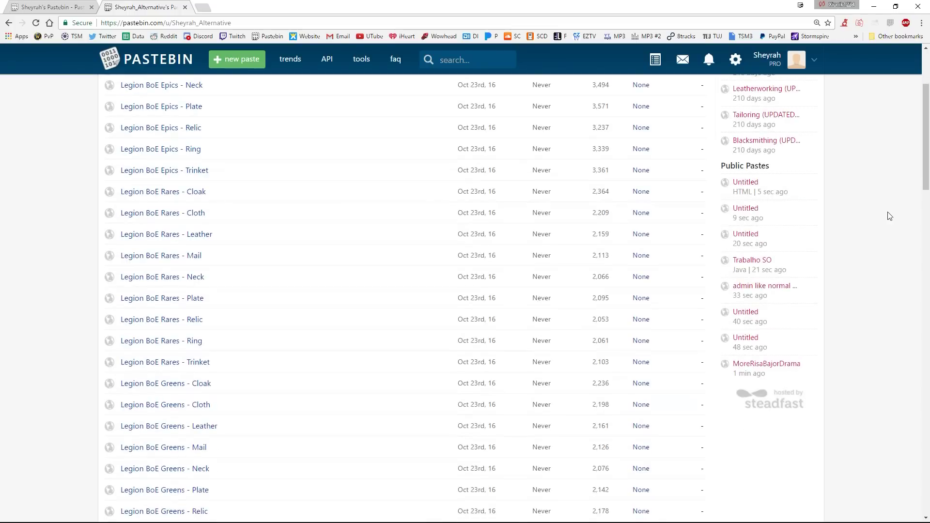
scroll(890, 216, "down", 3)
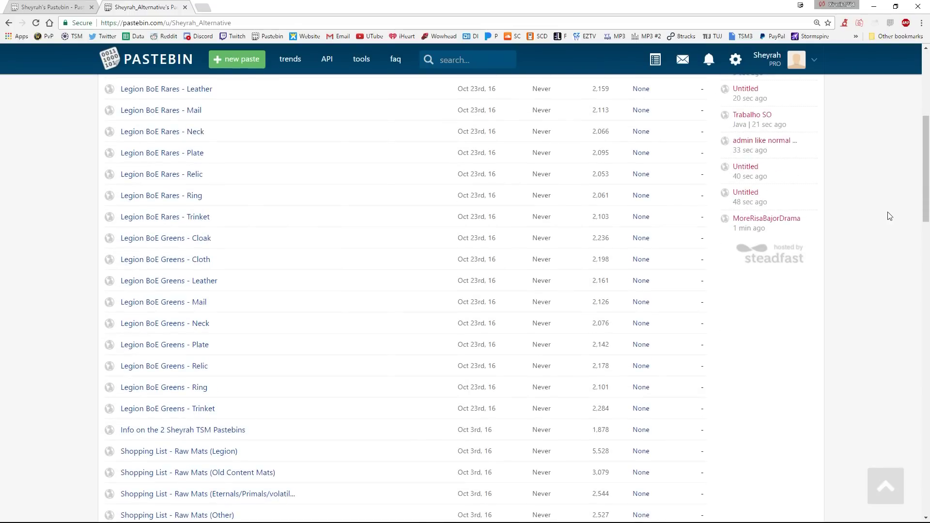
scroll(890, 216, "down", 5)
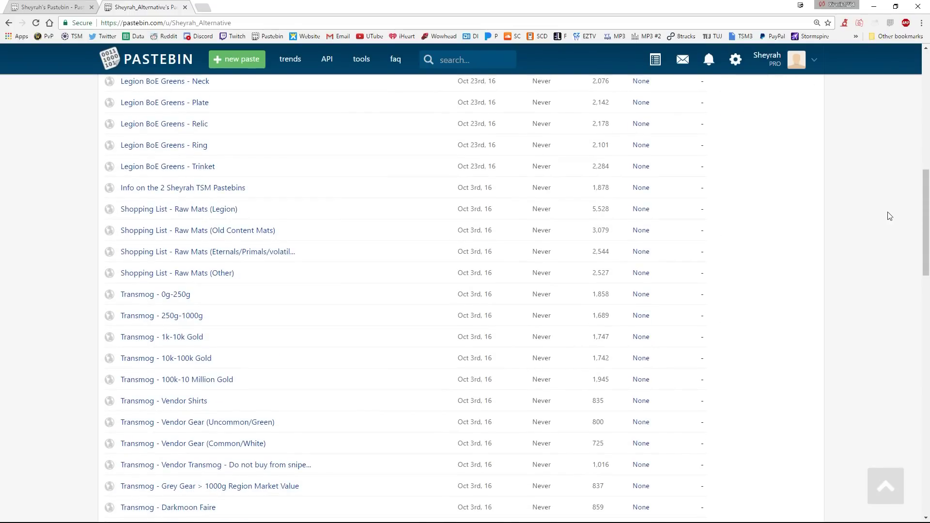
scroll(890, 216, "down", 6)
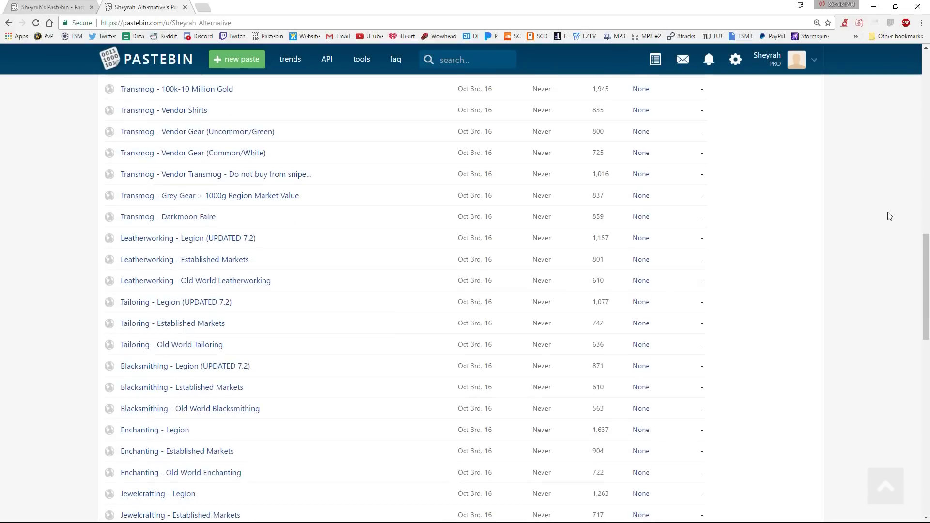
scroll(890, 216, "down", 5)
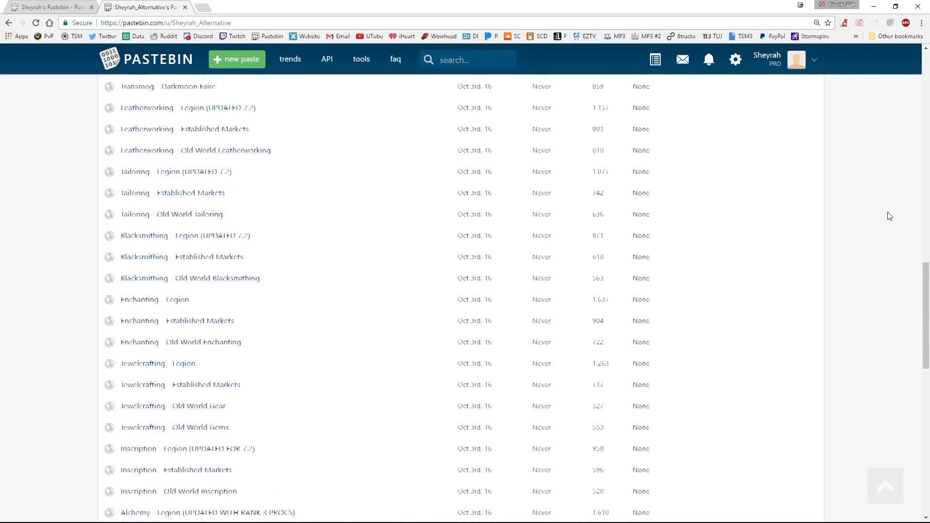
scroll(890, 217, "down", 4)
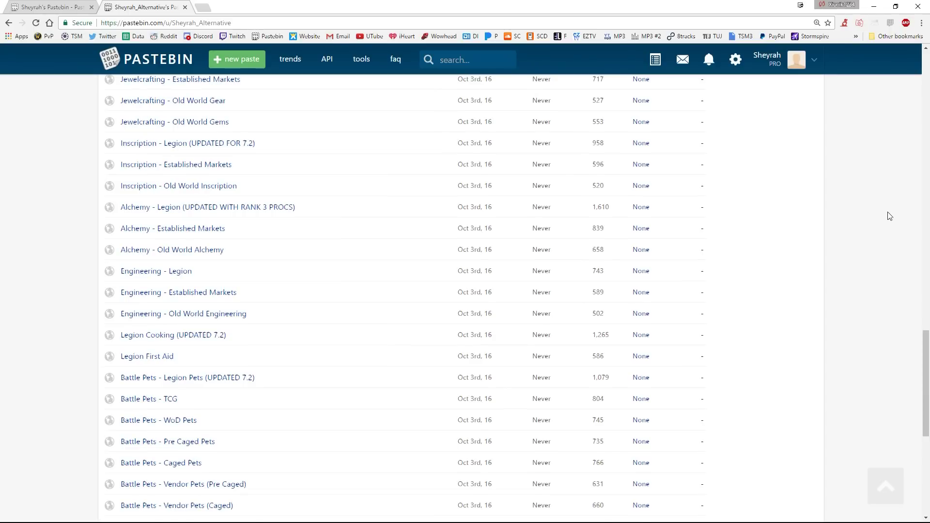
scroll(889, 216, "down", 4)
scroll(890, 216, "down", 4)
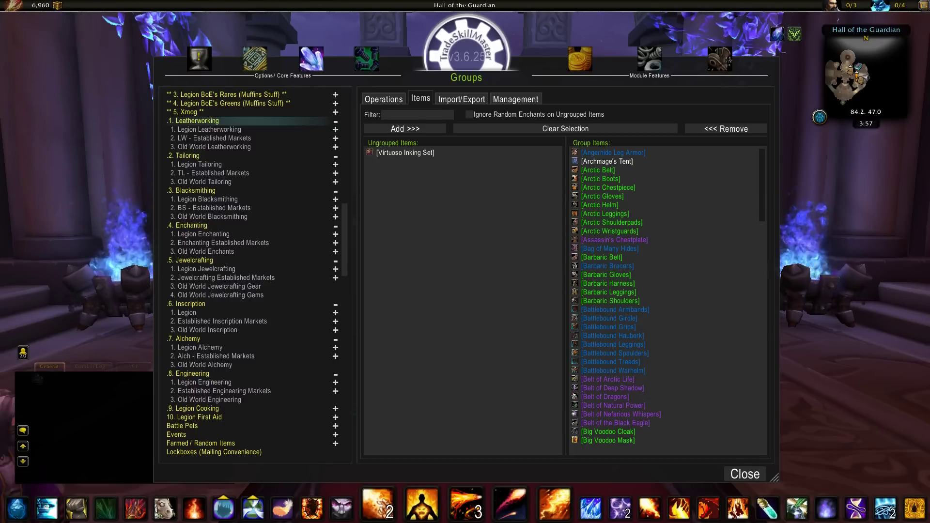
Fully expand the Leatherworking group and all its subgroups in the TradeSkillMaster group tree in World of Warcraft.
left_click(336, 148, "shift")
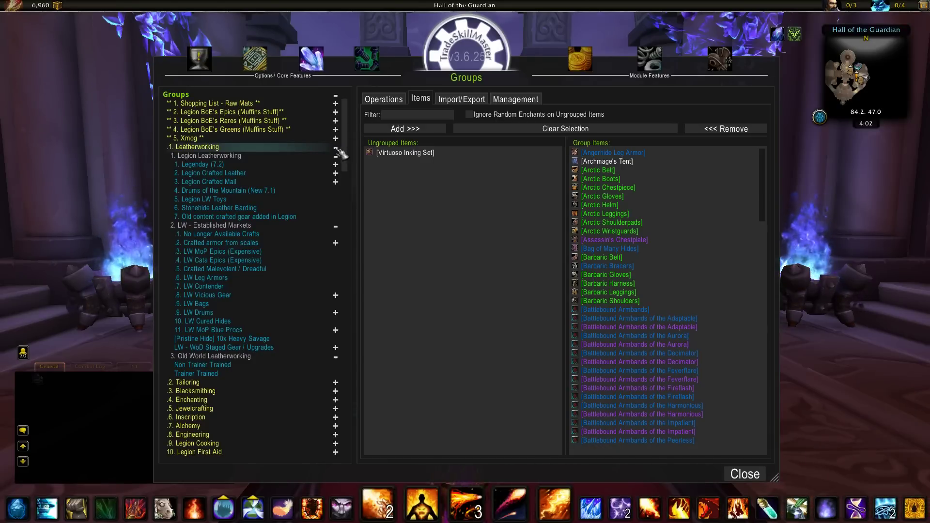
Review the Tailoring, Blacksmithing, Enchanting and Jewelcrafting groups in turn, collapsing the previous profession and fully expanding the next.
left_click(336, 147)
left_click(336, 157, "shift")
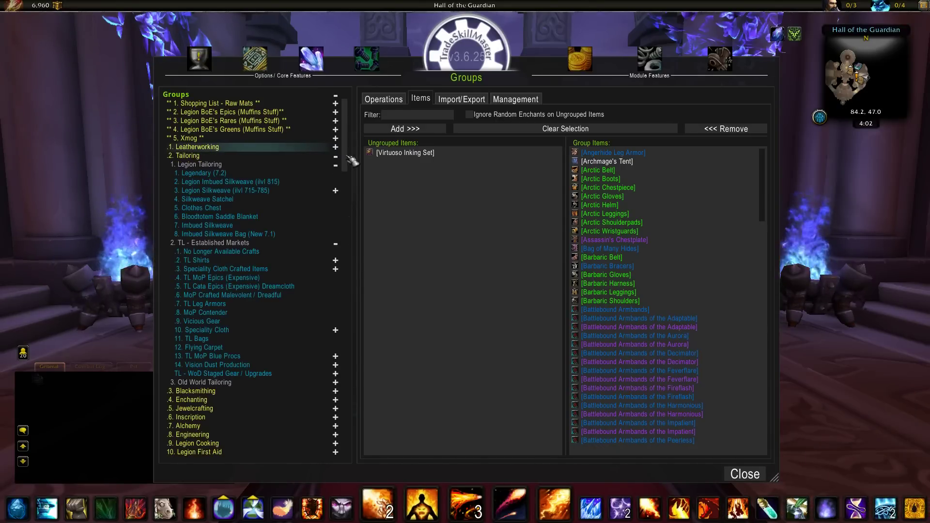
left_click(347, 157)
left_click(347, 166, "shift")
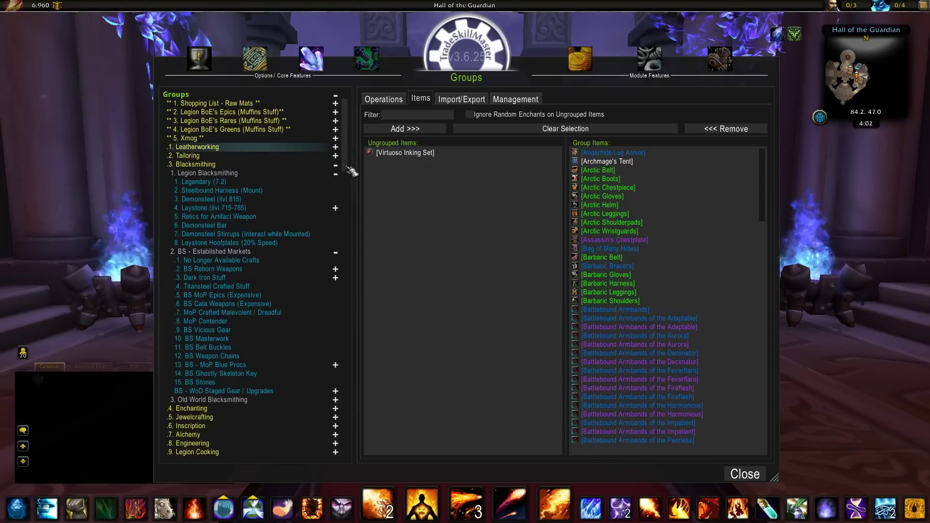
left_click(347, 166)
left_click(347, 174, "shift")
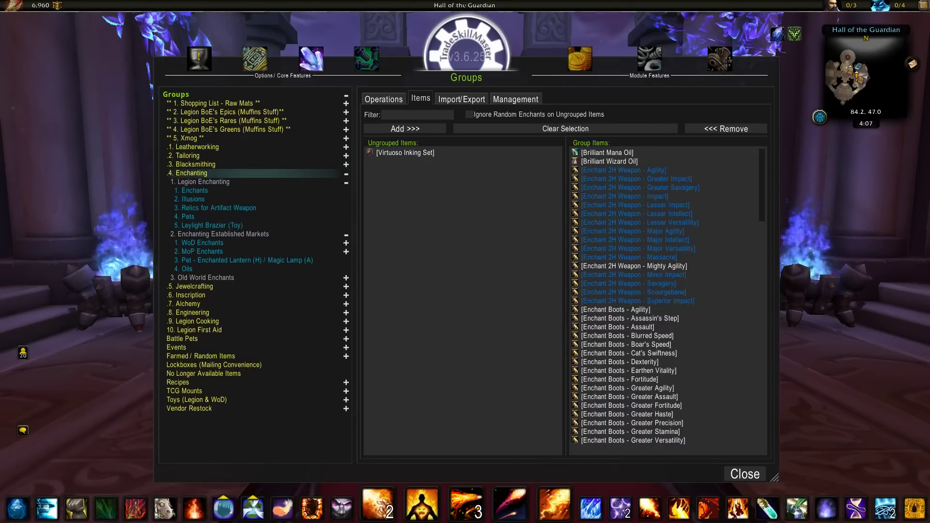
left_click(346, 173)
left_click(346, 182, "shift")
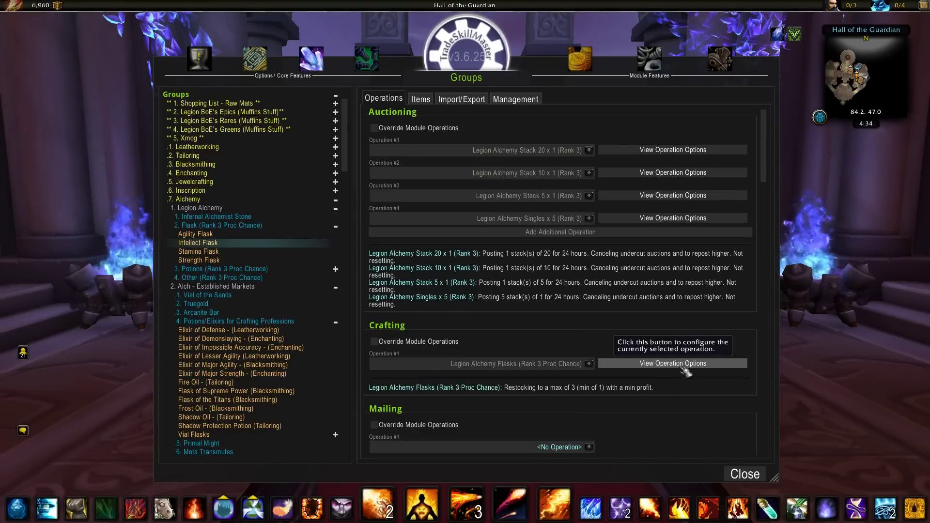
View the options of the Legion Alchemy Flasks crafting operation and the Legion Alchemy Singles x 5 (Rank 3) posting operation, highlighting its minimum price formula.
left_click(685, 368)
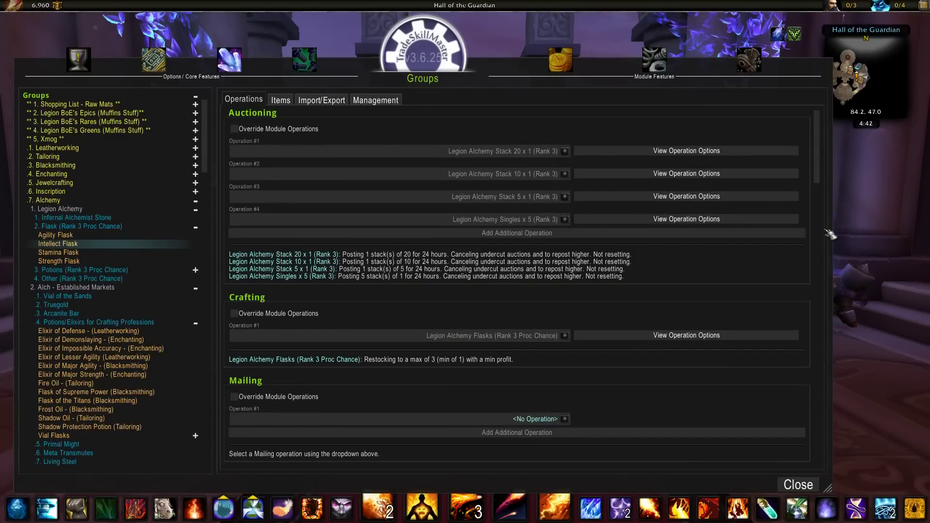
left_click(790, 223)
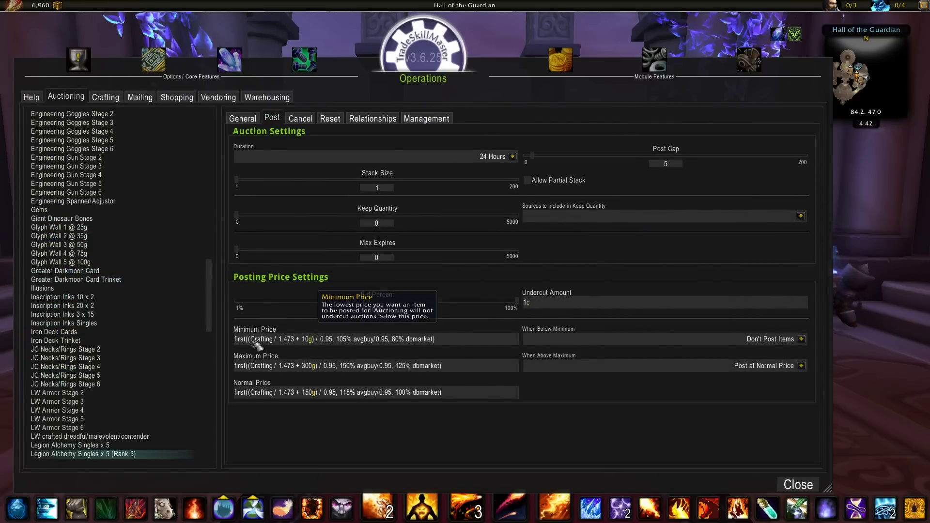
left_click_drag(251, 340, 334, 346)
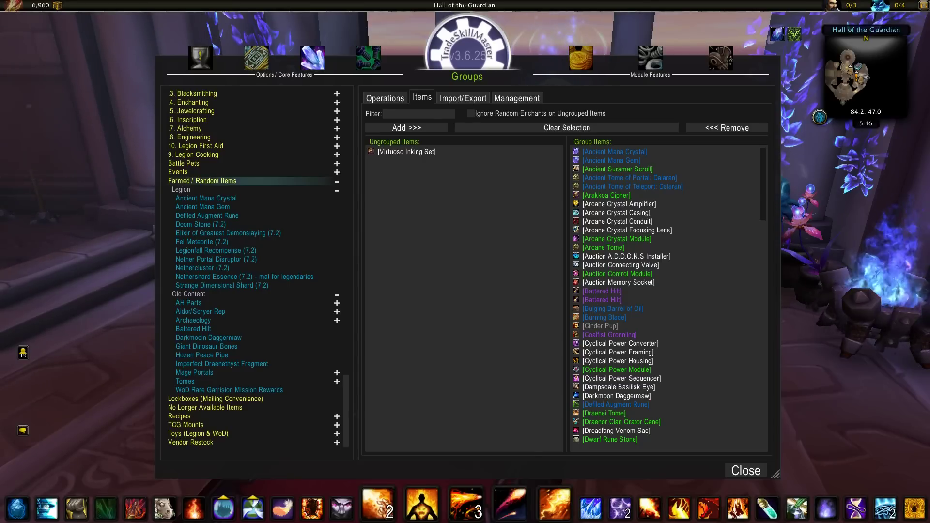
Collapse the Farmed / Random Items group and view the items in Lockboxes (Mailing Convenience) and No Longer Available Items.
left_click(337, 181)
left_click(216, 259)
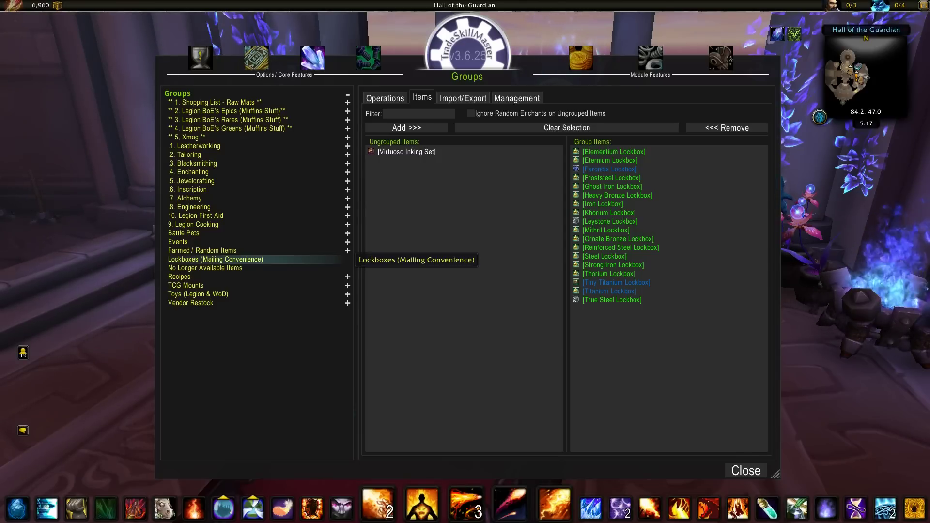
left_click(205, 268)
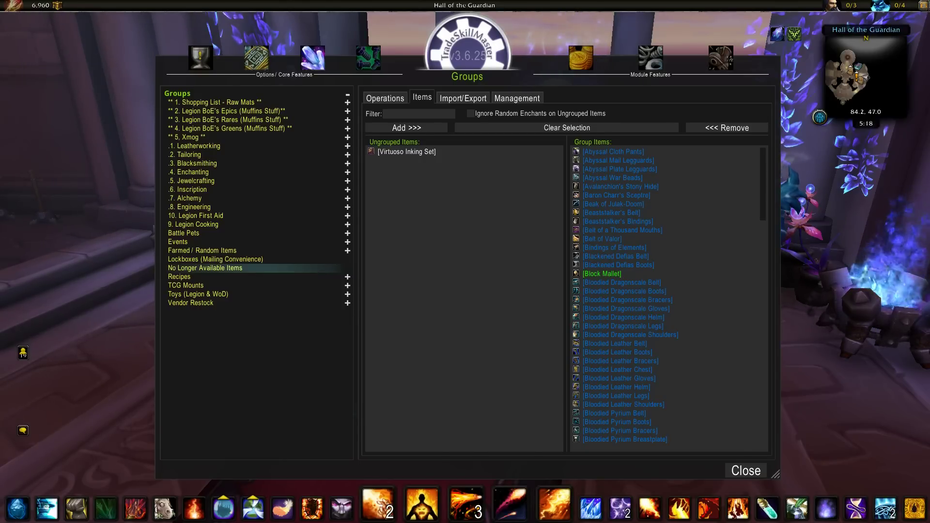
View the subgroups and items of Recipes, TCG Mounts, Toys (Legion & WoD) and Vendor Restock, collapsing each before opening the next.
left_click(179, 277)
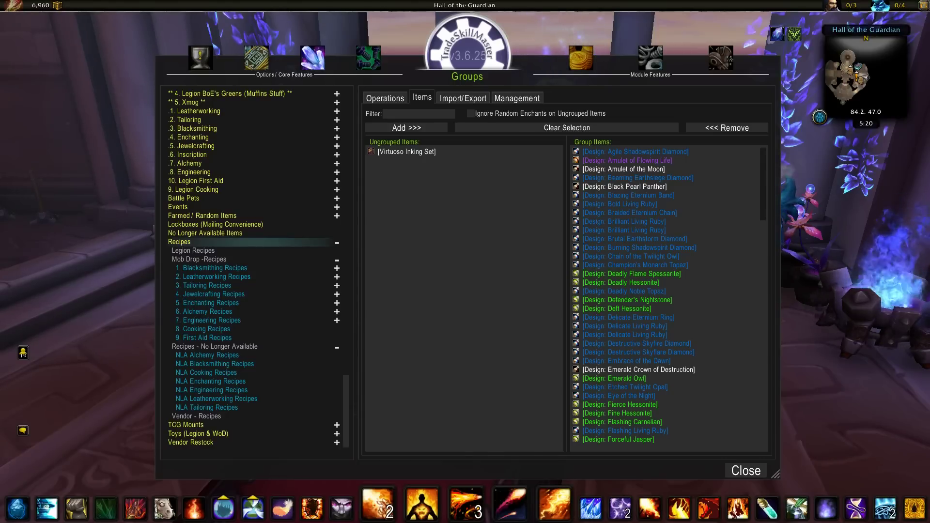
left_click(186, 425)
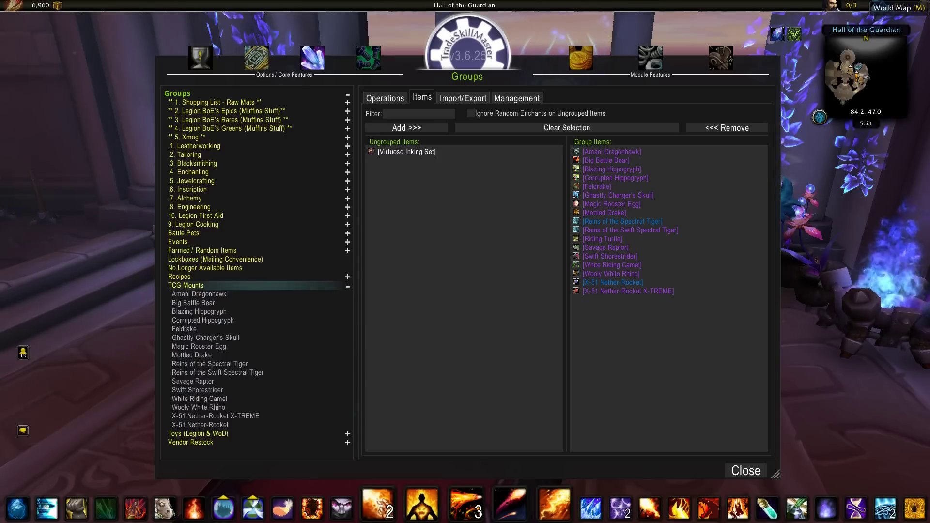
left_click(347, 287)
left_click(198, 294)
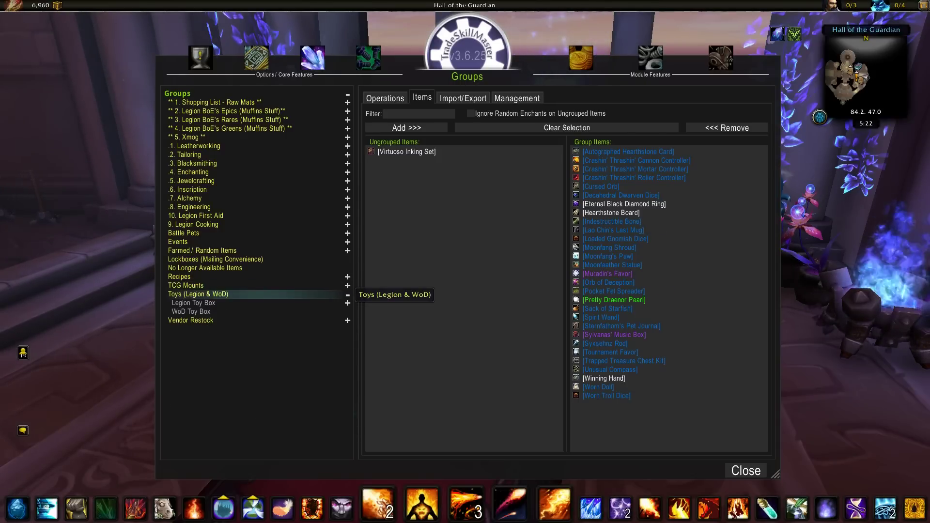
left_click(347, 295)
left_click(191, 302)
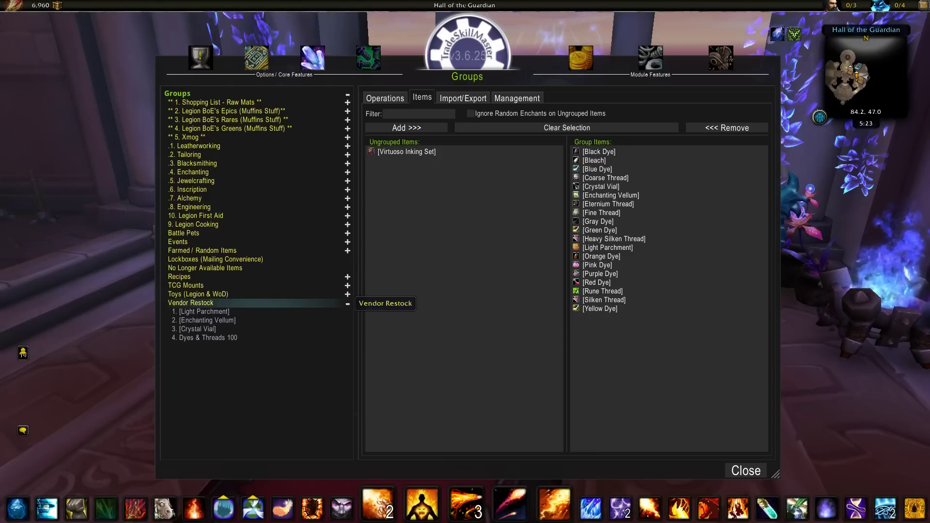